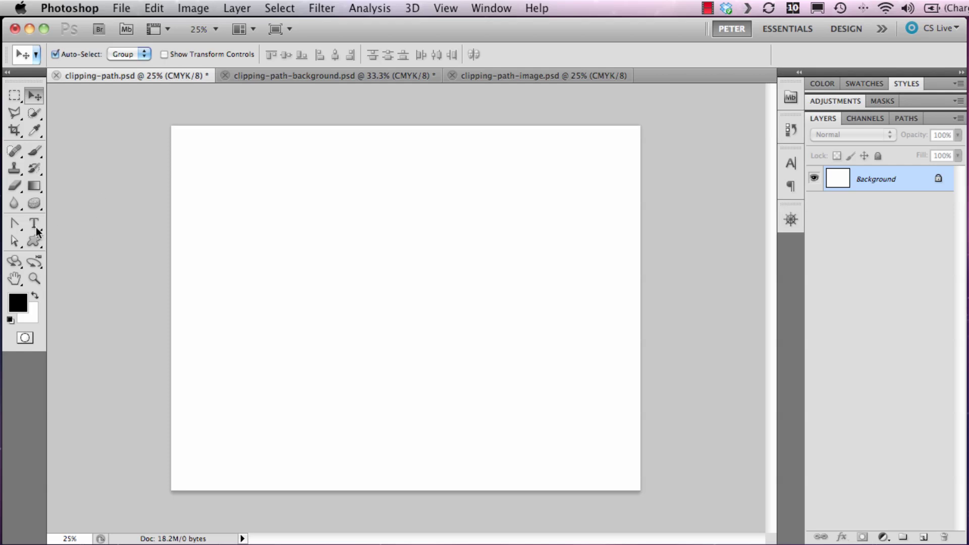
Type 'hello' in 200 pt black Arial Black and drag it to the middle of the canvas
left_click(34, 225)
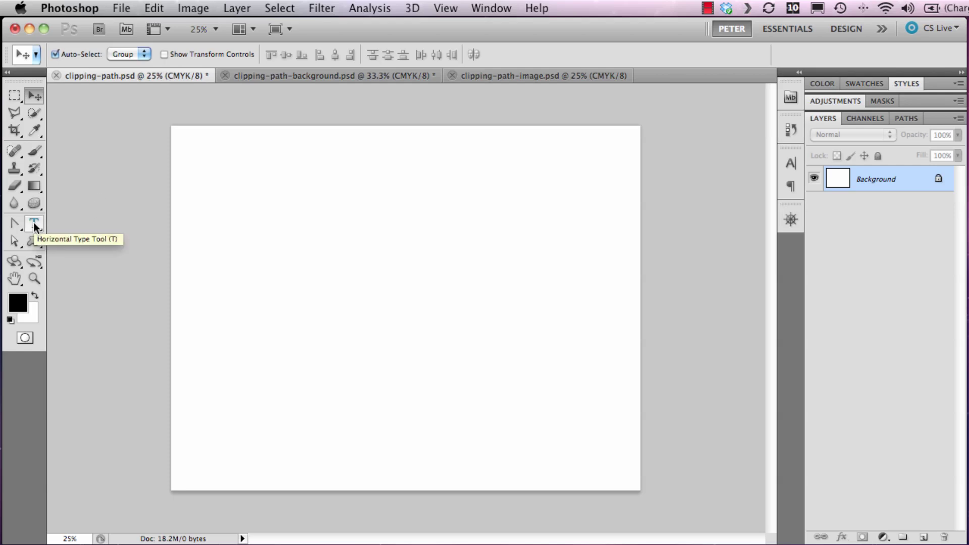
left_click(34, 224)
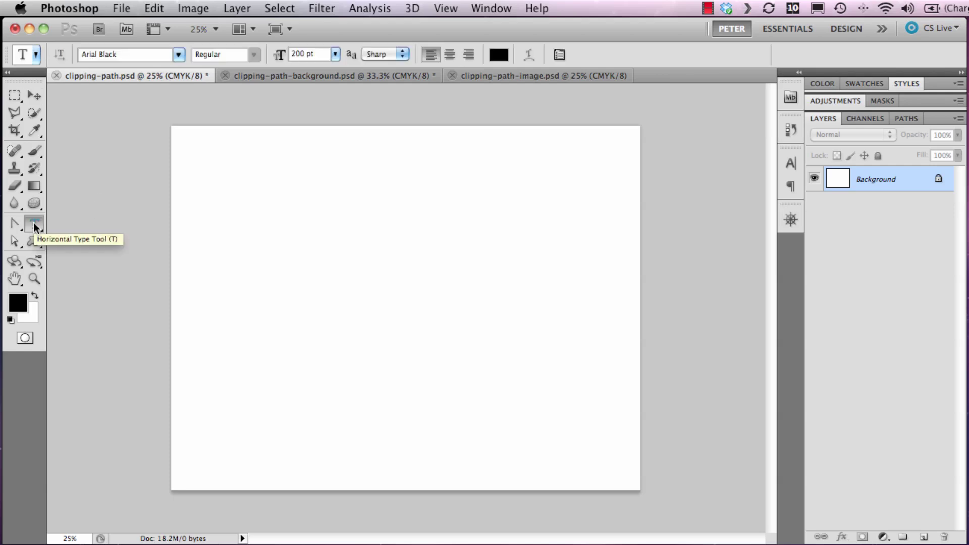
left_click(256, 245)
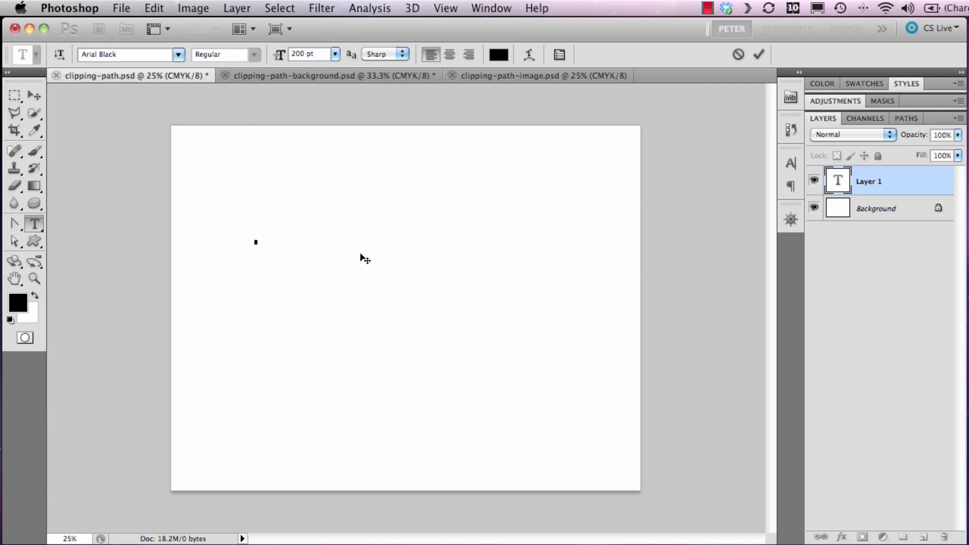
type("hello")
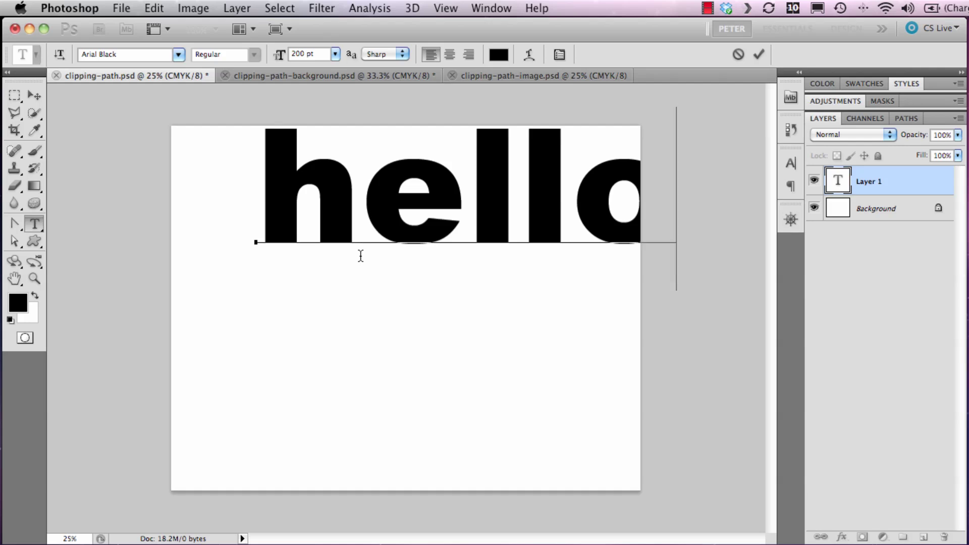
key("super+Return")
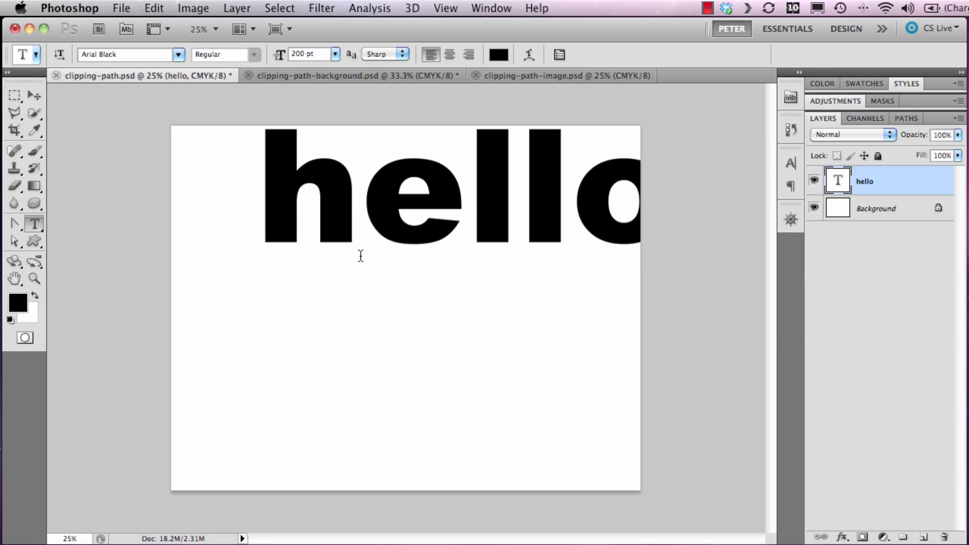
key("v")
left_click_drag(346, 234, 291, 333)
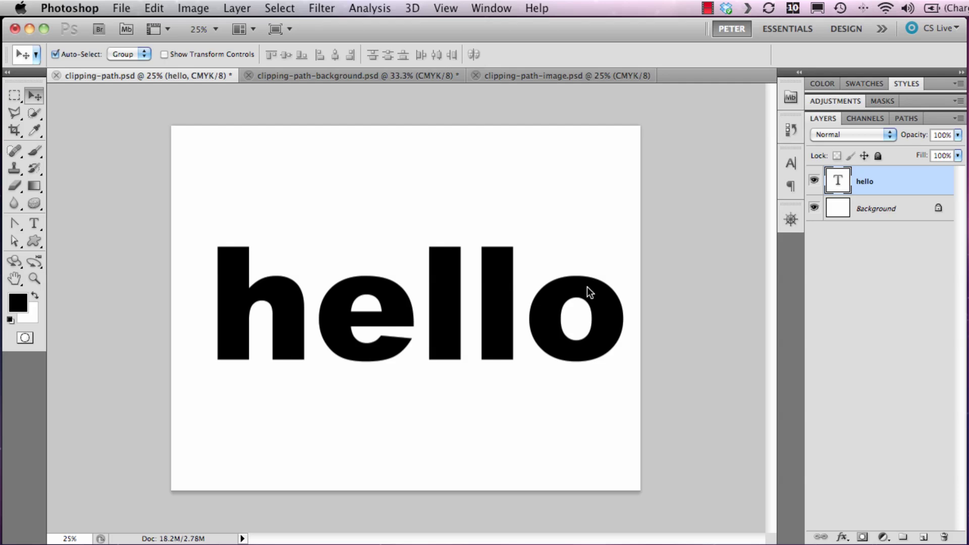
Drag the coastal road photo from clipping-path-background.psd into clipping-path.psd so Layer 1 fills the canvas
left_click(352, 76)
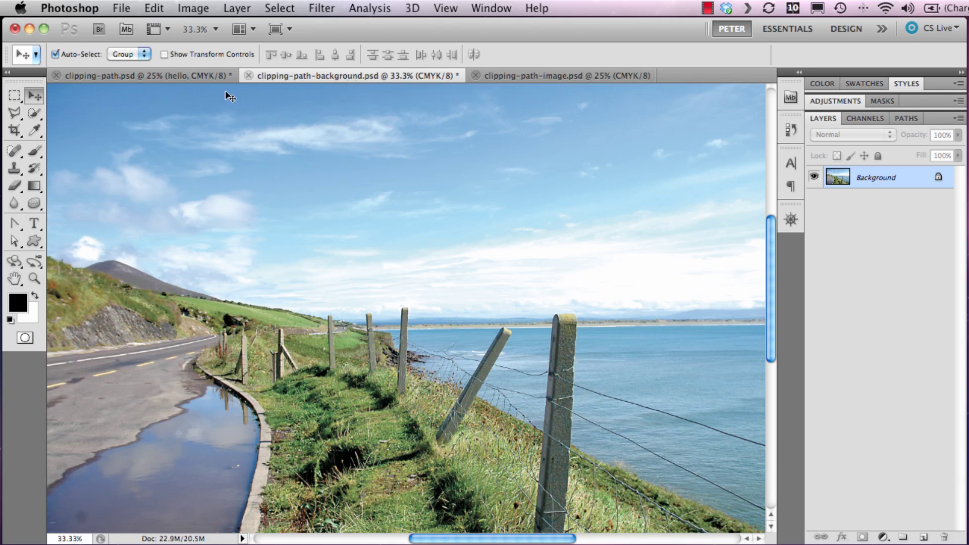
left_click(193, 79)
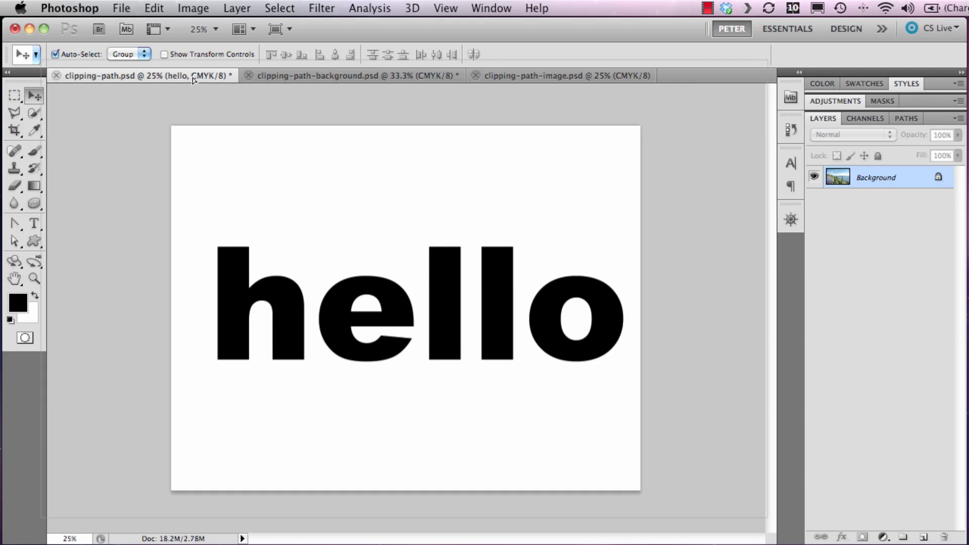
left_click_drag(193, 79, 296, 167)
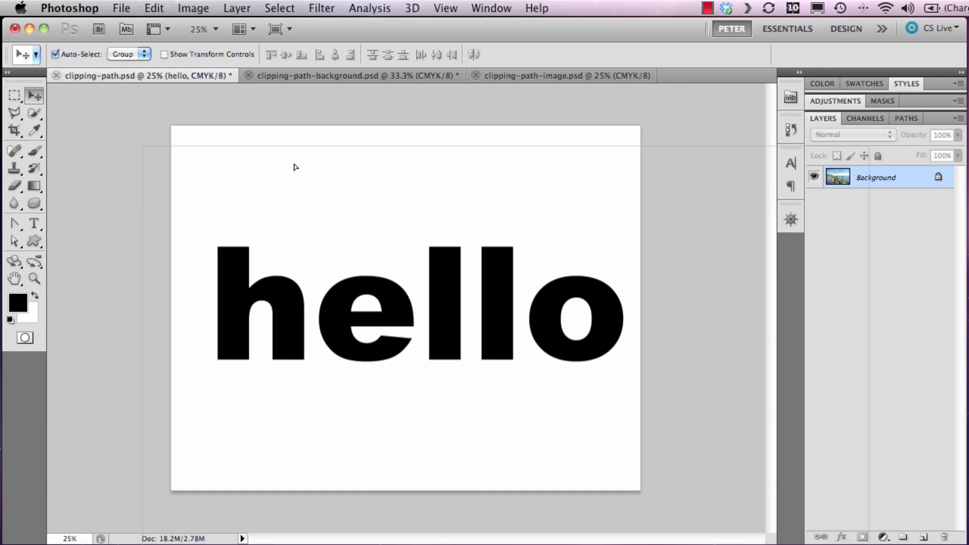
left_click_drag(296, 167, 296, 165)
left_click_drag(418, 229, 385, 180)
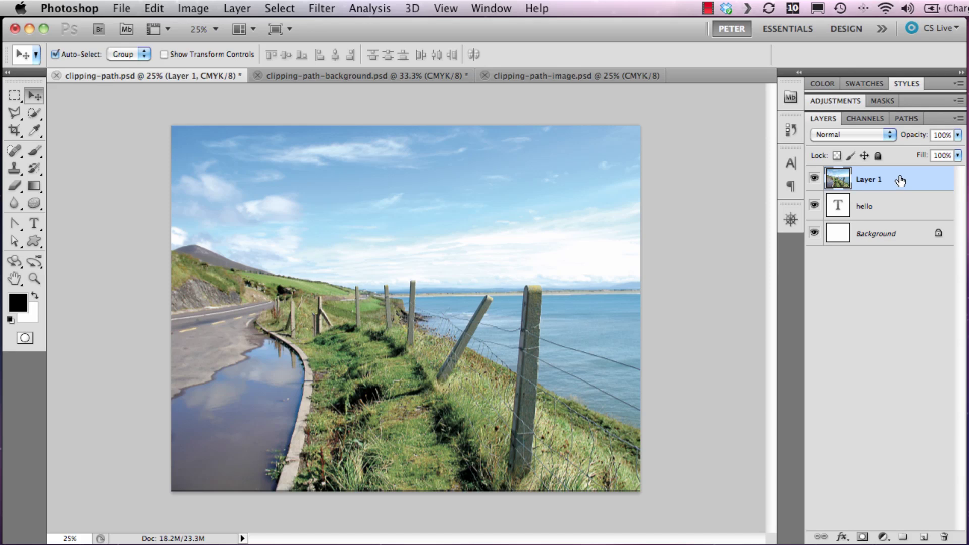
Clip Layer 1 to the hello text layer so the coastal photo appears only inside the letters
right_click(900, 179)
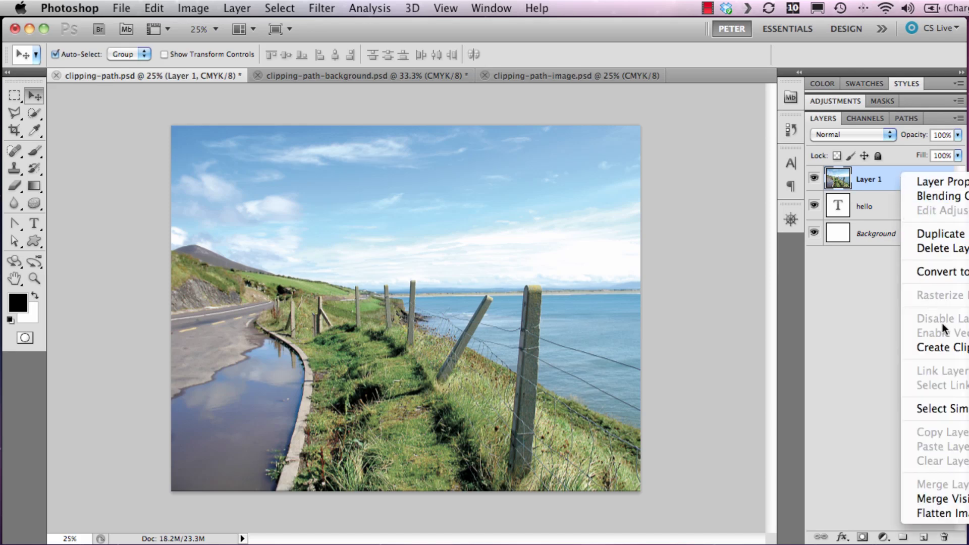
left_click(840, 298)
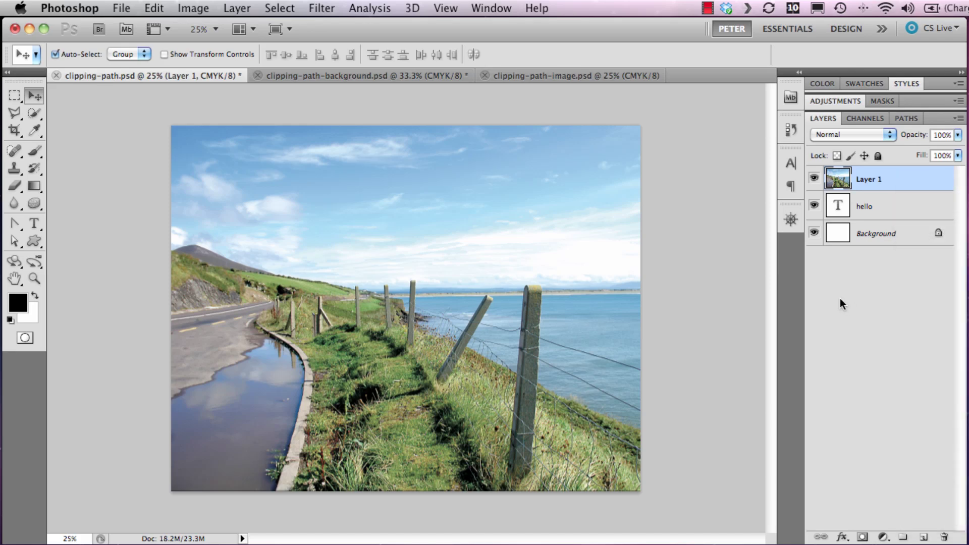
left_click(906, 190, "alt")
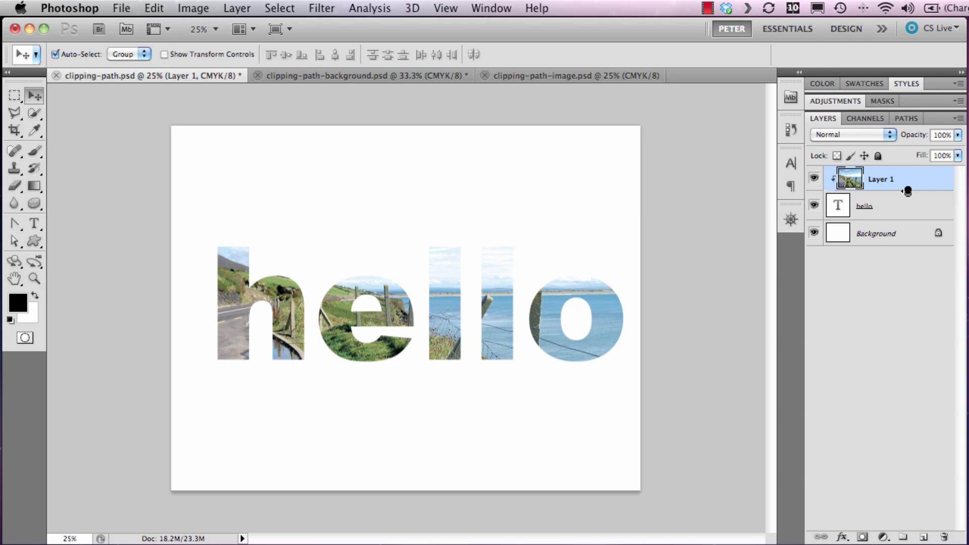
left_click(908, 192, "alt")
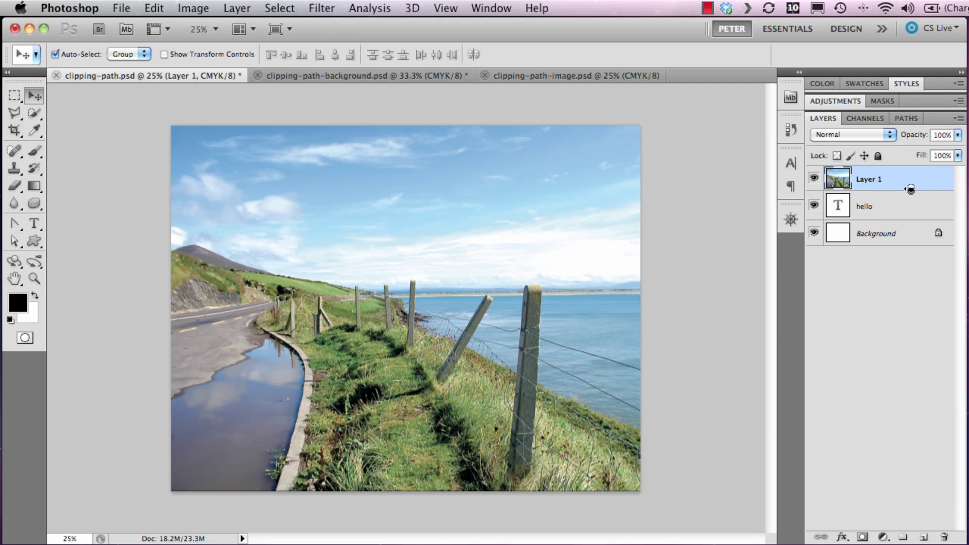
left_click(910, 189, "alt")
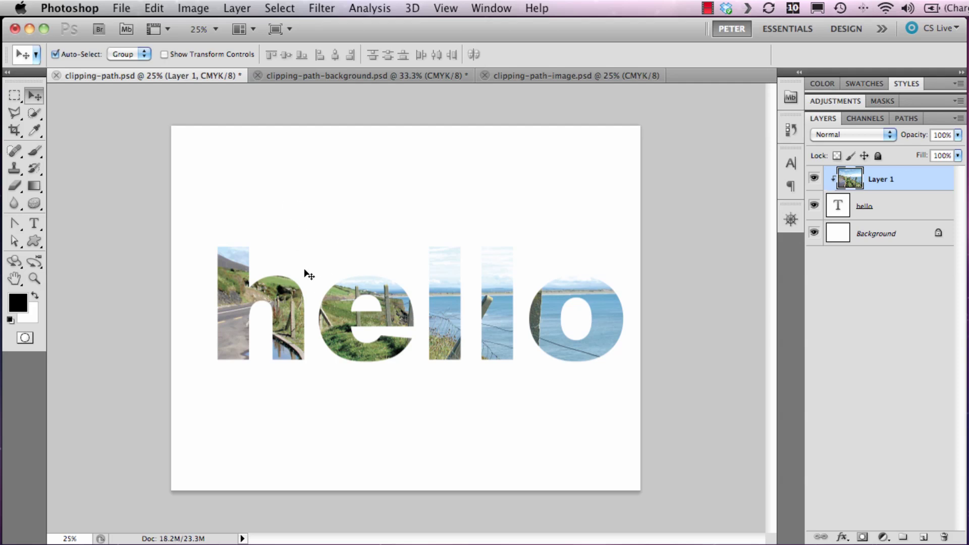
Shift Layer 1 so the road and fence fill the letters, then nudge the hello text
mouse_move(302, 308)
left_mouse_down()
mouse_move(288, 243)
mouse_move(323, 270)
mouse_move(311, 327)
mouse_move(305, 275)
mouse_move(305, 310)
mouse_move(306, 298)
left_mouse_up()
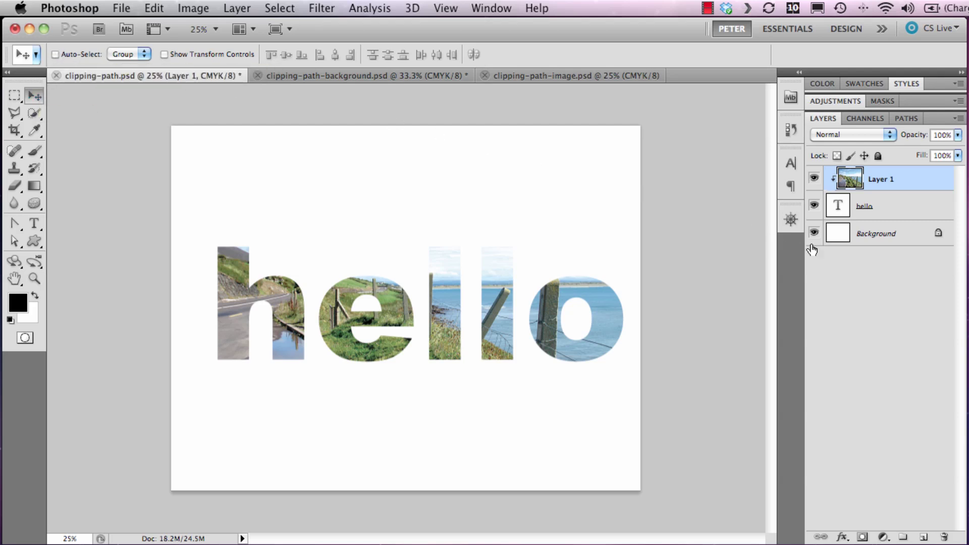
left_click(886, 206)
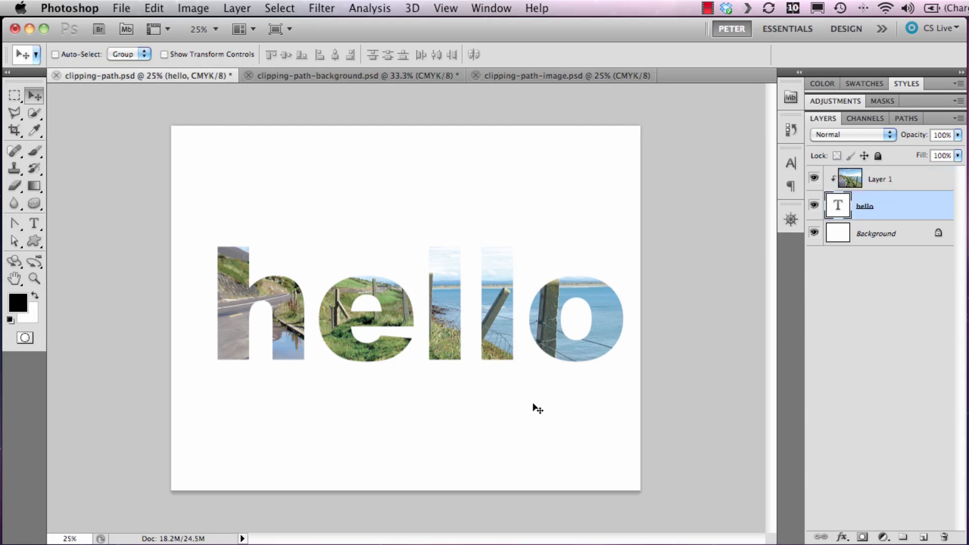
mouse_move(513, 410)
left_mouse_down()
mouse_move(481, 400)
mouse_move(500, 392)
mouse_move(502, 409)
mouse_move(478, 403)
mouse_move(499, 387)
mouse_move(504, 425)
left_mouse_up()
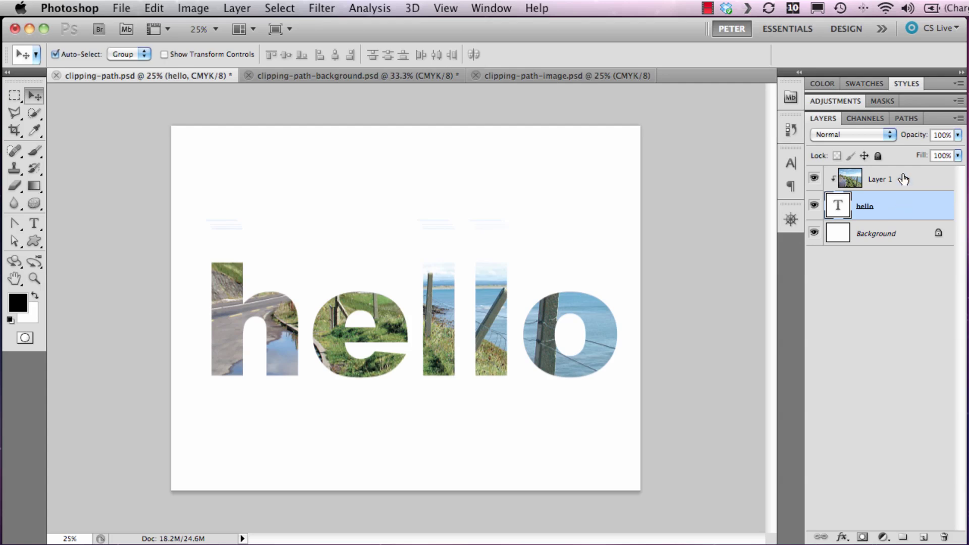
Move the hello text and Layer 1 up together, then reselect only the hello layer
left_click(903, 179, "shift")
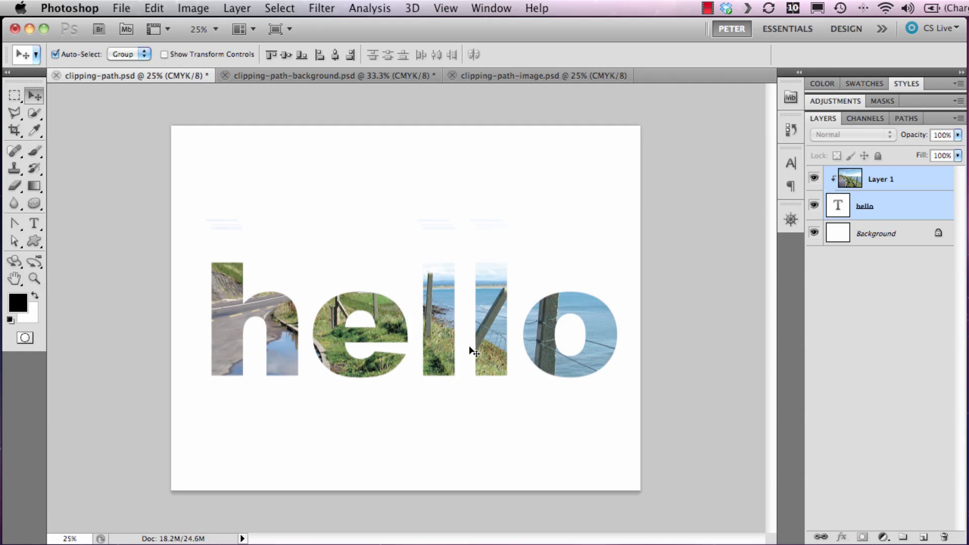
left_click_drag(490, 348, 492, 311)
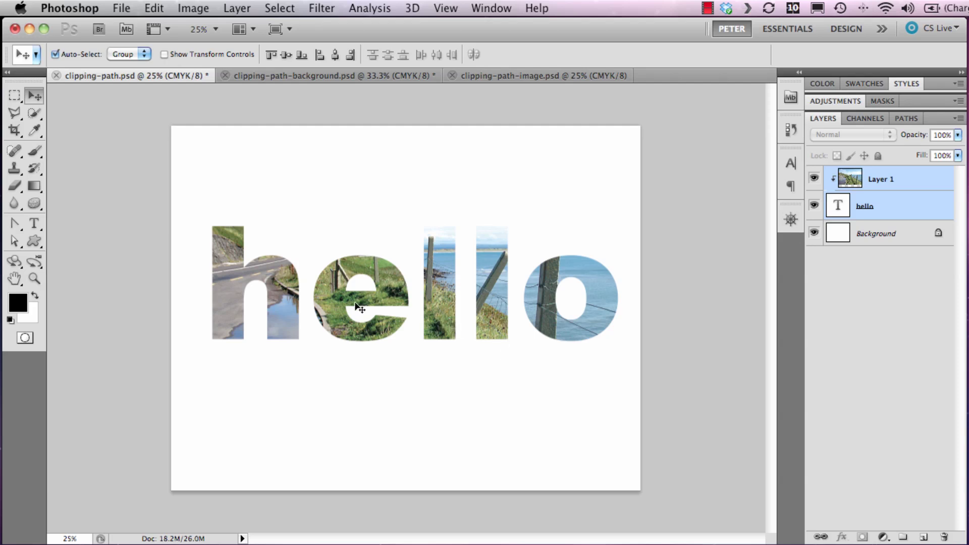
left_click(392, 368)
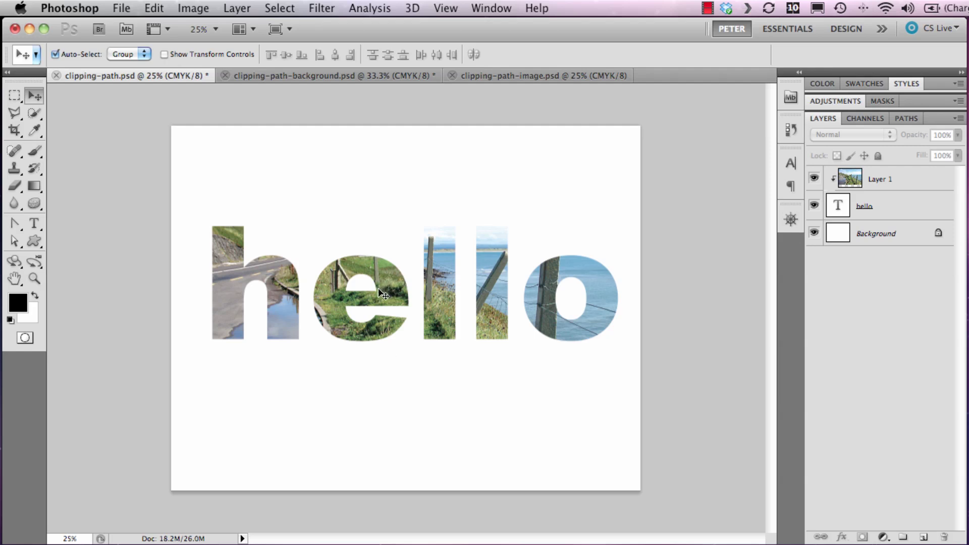
left_click(907, 210)
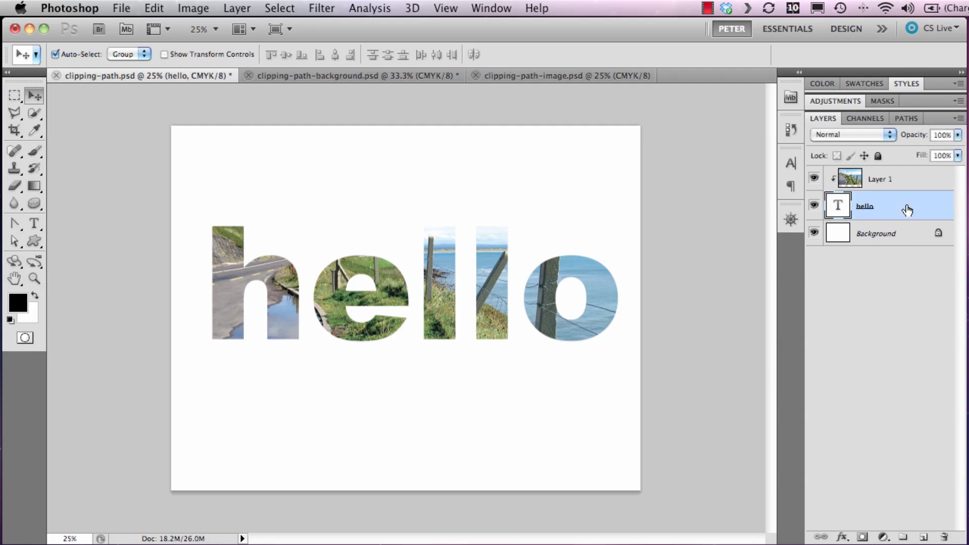
Add a 5 px black outside Stroke layer style to the hello text layer
left_click(843, 538)
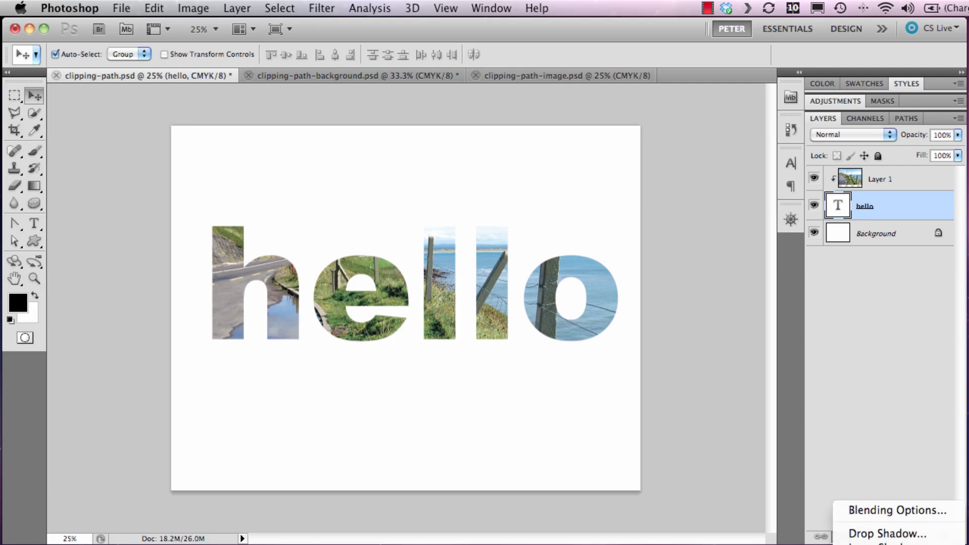
left_click(817, 443)
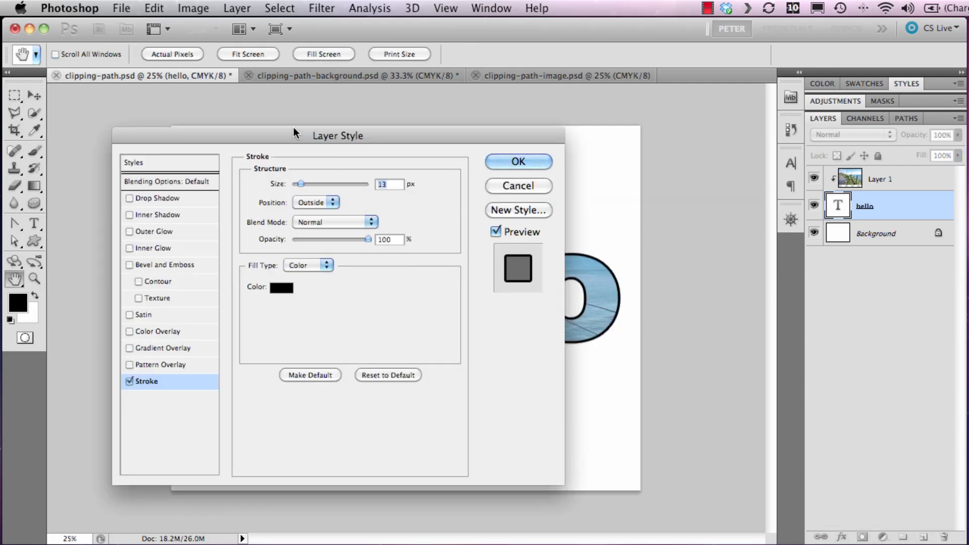
mouse_move(290, 132)
left_mouse_down()
mouse_move(346, 155)
mouse_move(771, 254)
mouse_move(681, 316)
mouse_move(674, 193)
left_mouse_up()
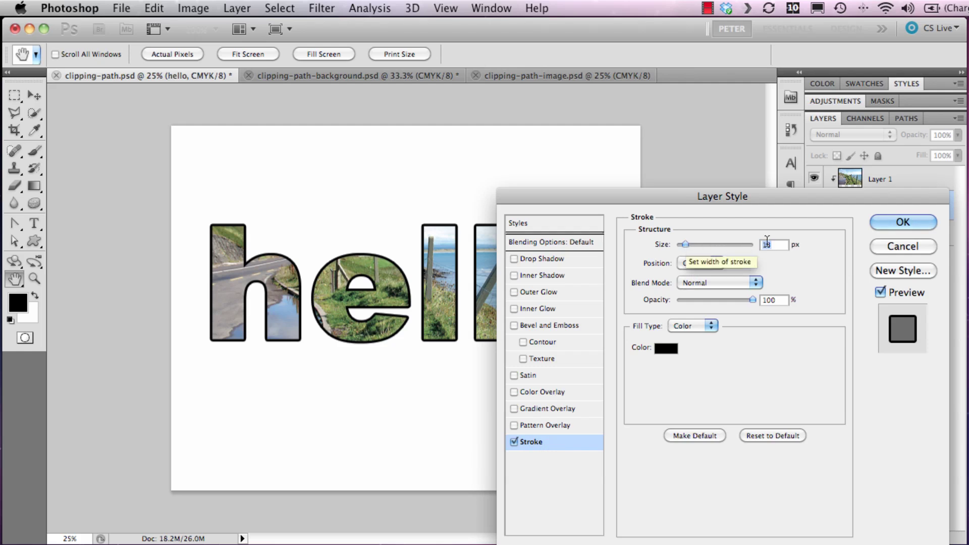
left_click_drag(685, 247, 680, 248)
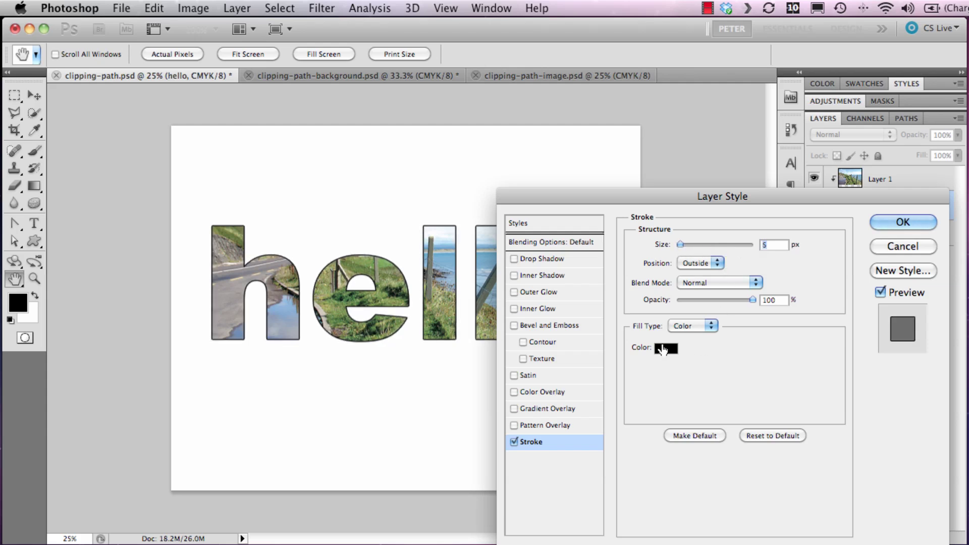
left_click(904, 222)
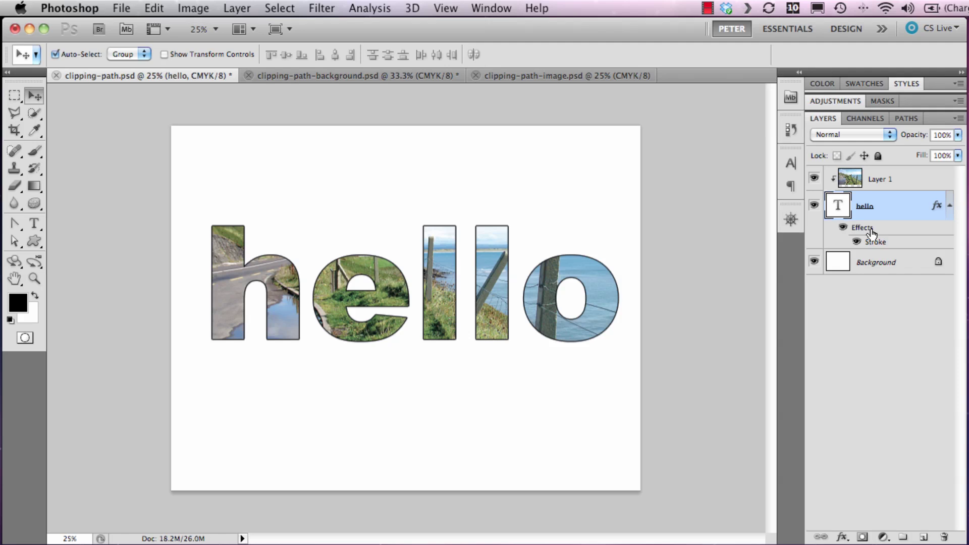
left_click(844, 228)
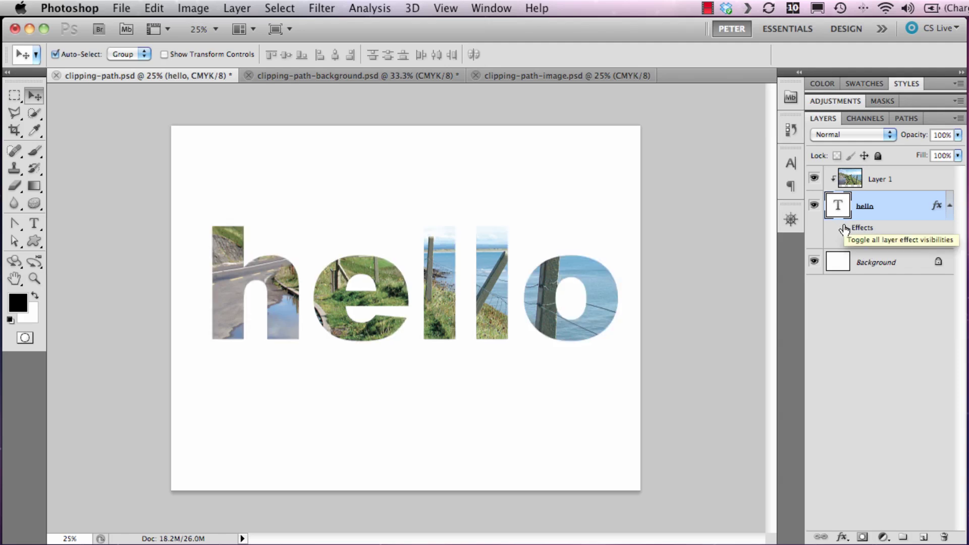
left_click(844, 228)
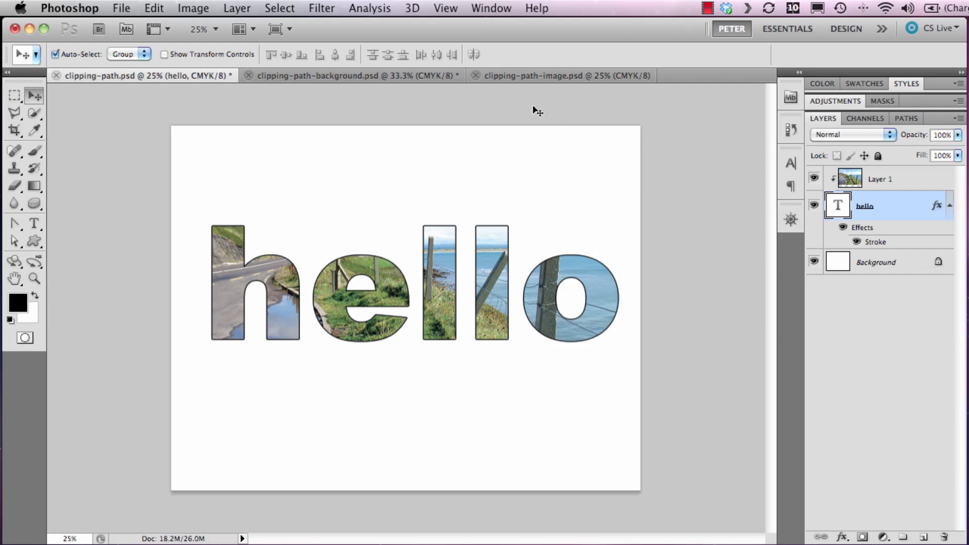
Bring the beach photo into clipping-path.psd as a new layer, Layer 2
left_click(527, 77)
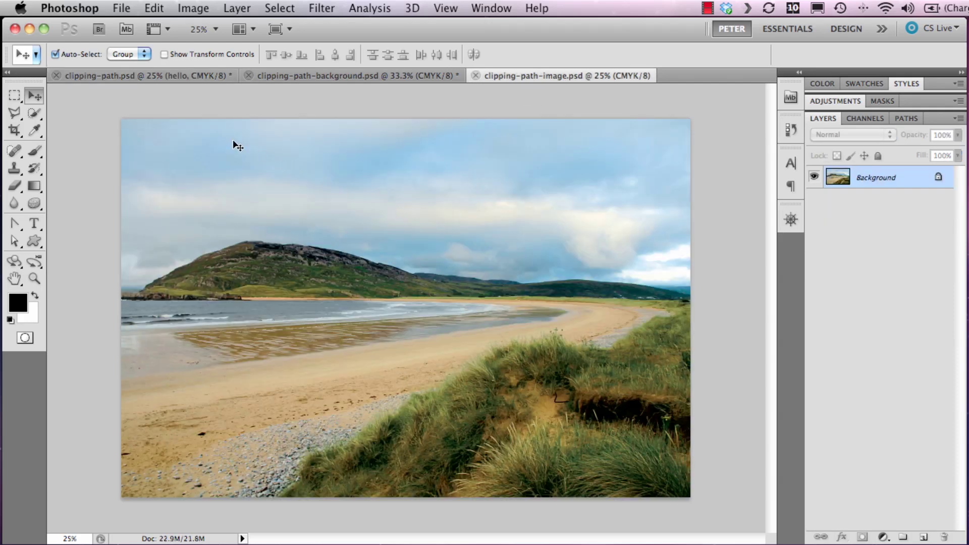
left_click(175, 77)
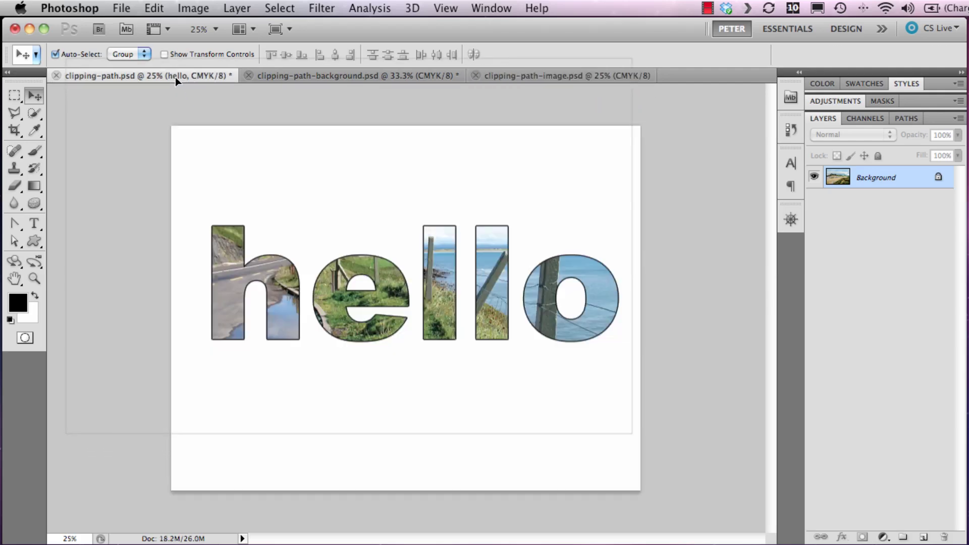
left_click(223, 124)
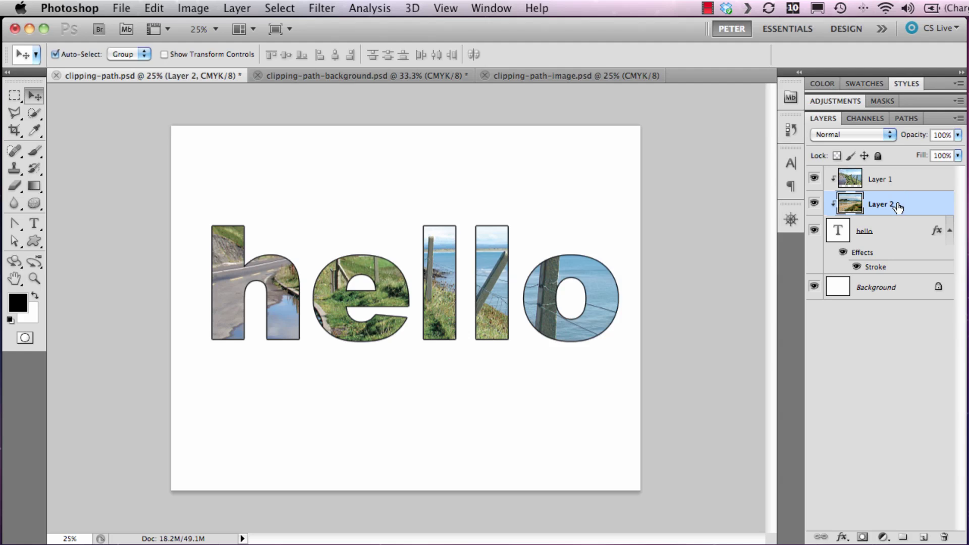
Unclip Layer 2, move it below hello, and re-clip Layer 1 to the hello letters
left_click(893, 179)
left_click(889, 204)
left_click(897, 215, "alt")
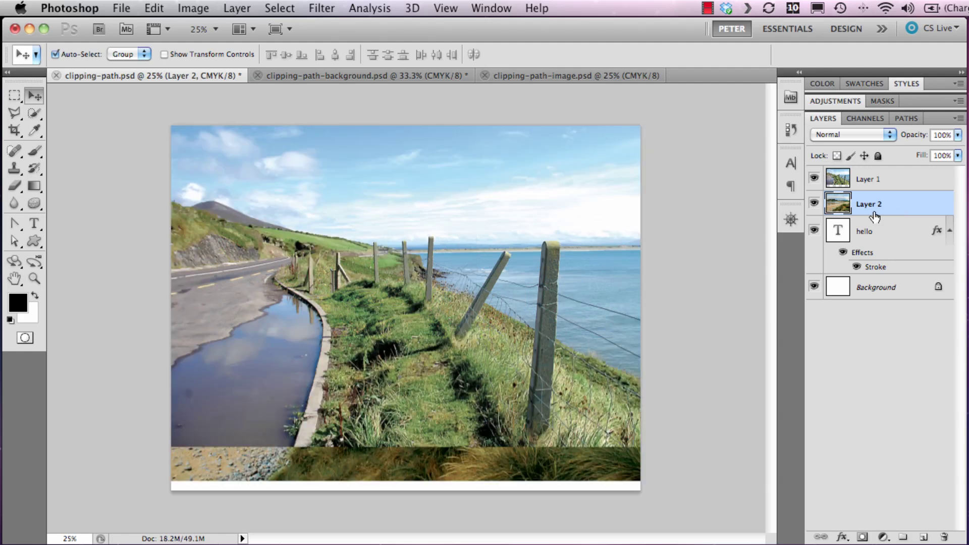
left_click_drag(844, 210, 847, 272)
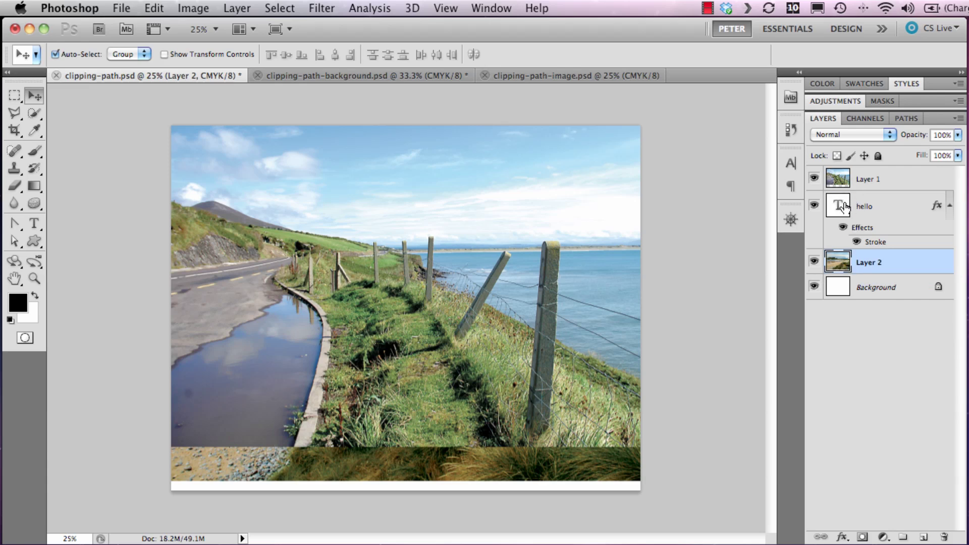
left_click(878, 192, "alt")
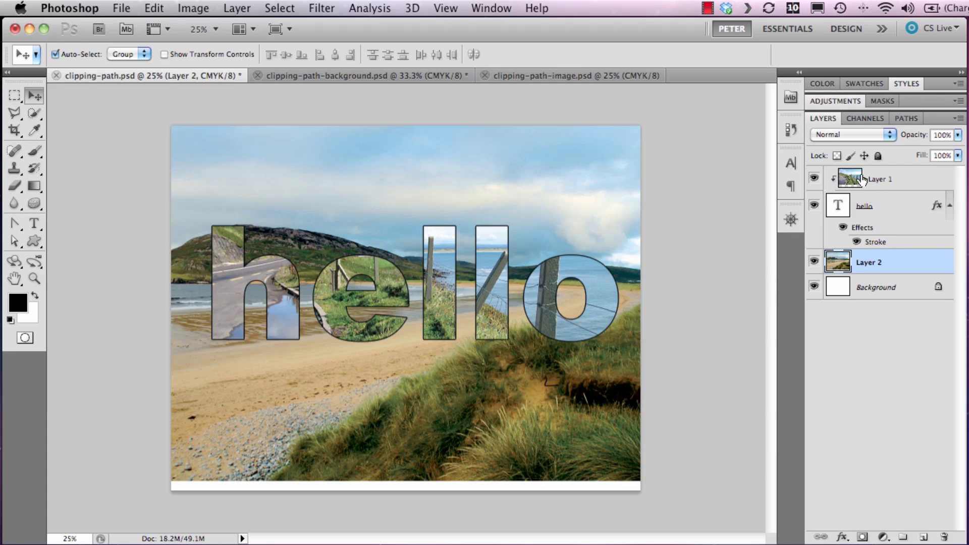